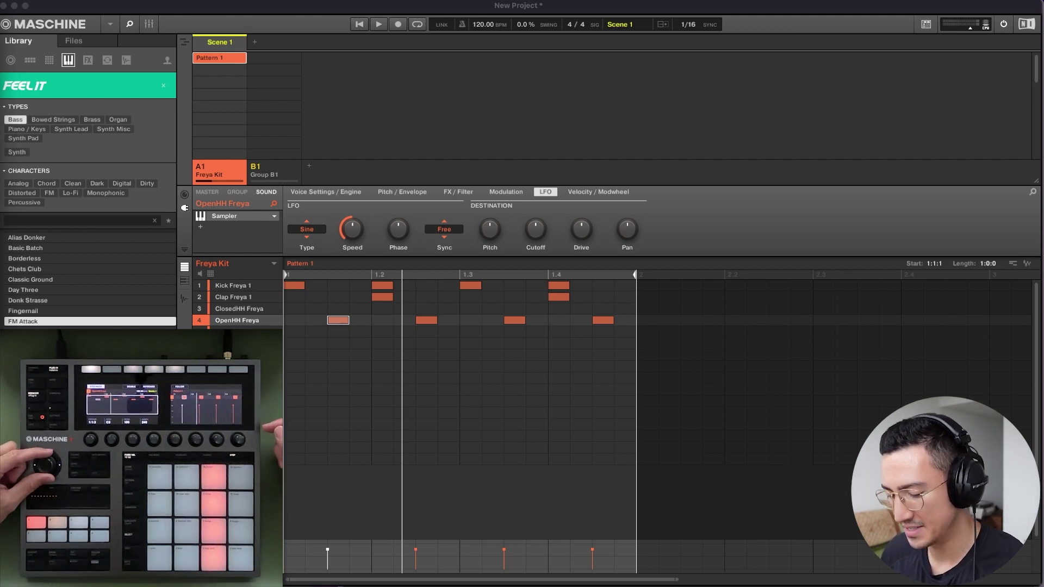
left_click(239, 309)
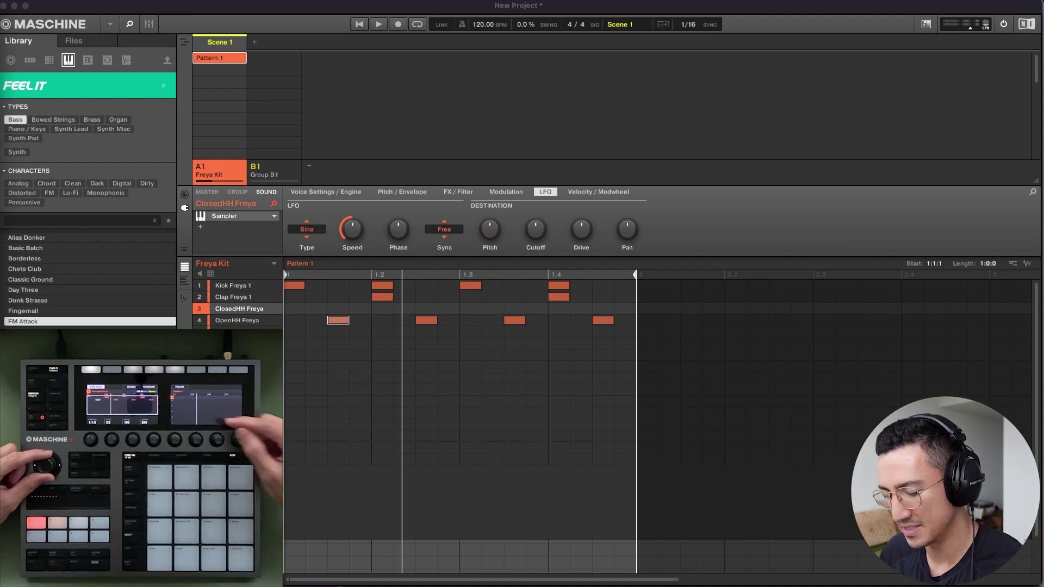
left_click(235, 297)
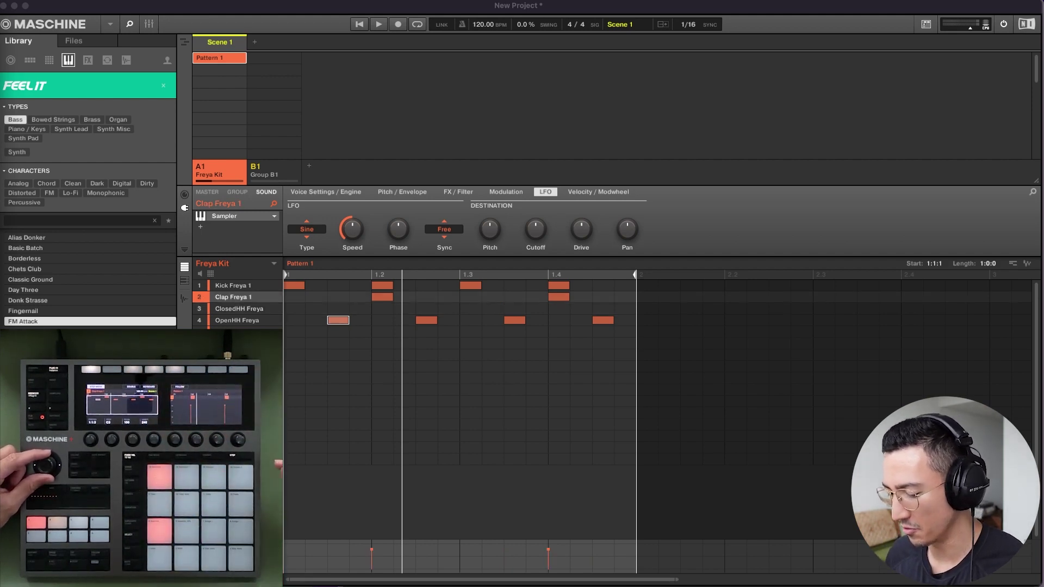
left_click(234, 285)
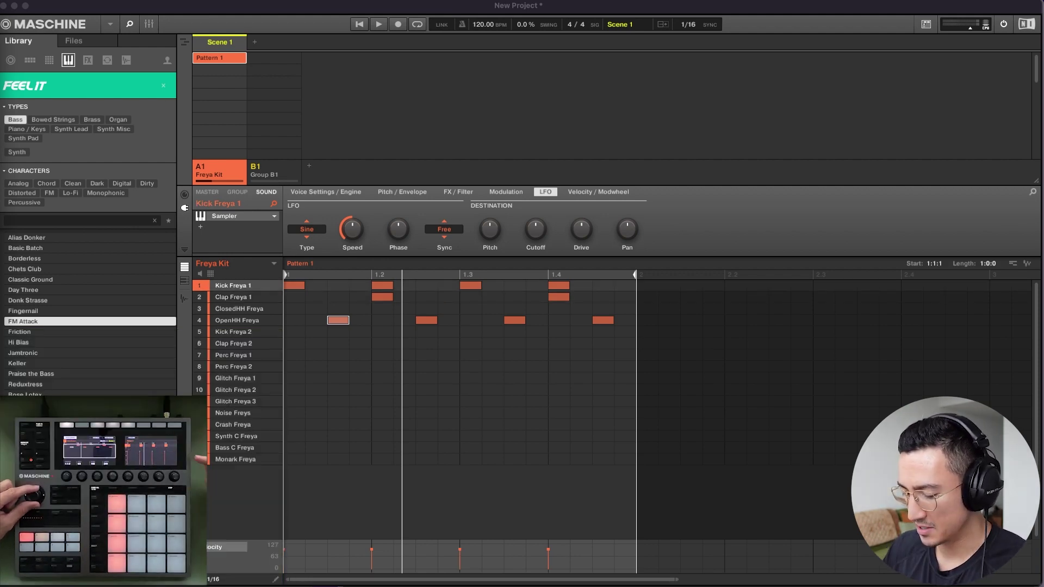
key("Down")
key("Down")
key("Down")
key("Down")
key("Down")
key("Down")
key("Down")
key("Down")
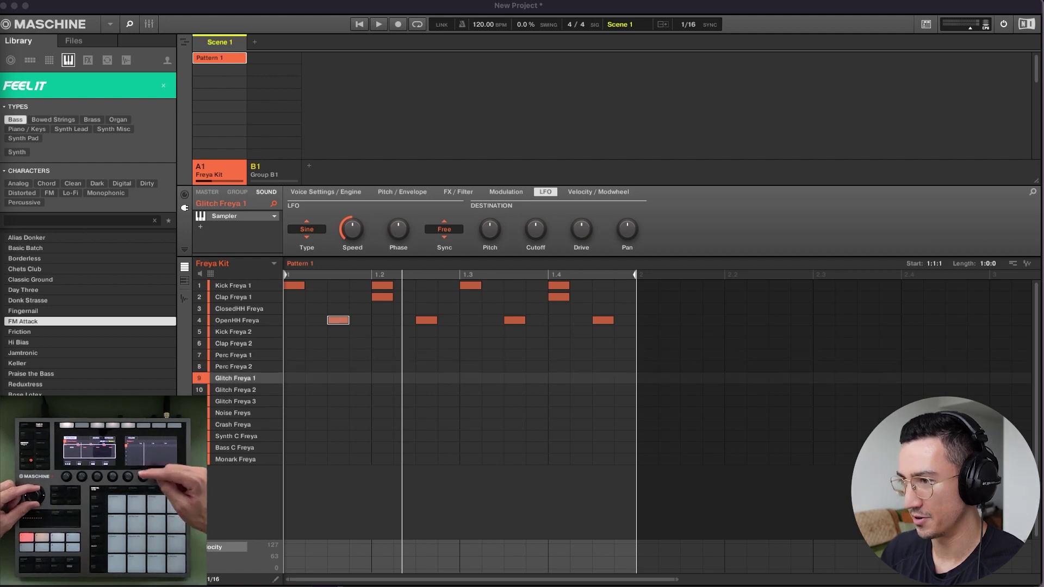
key("Down")
key("Down")
key("Down")
key("Down")
key("Down")
key("Up")
key("Up")
key("Up")
key("Up")
key("Up")
key("Up")
key("Up")
key("Up")
key("Up")
key("Up")
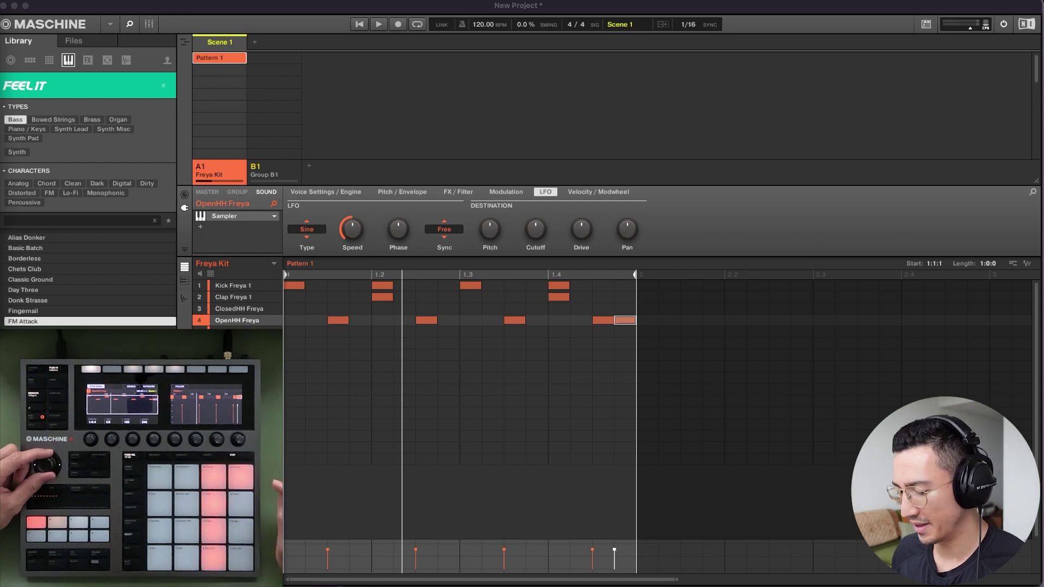
key("Up")
key("Up")
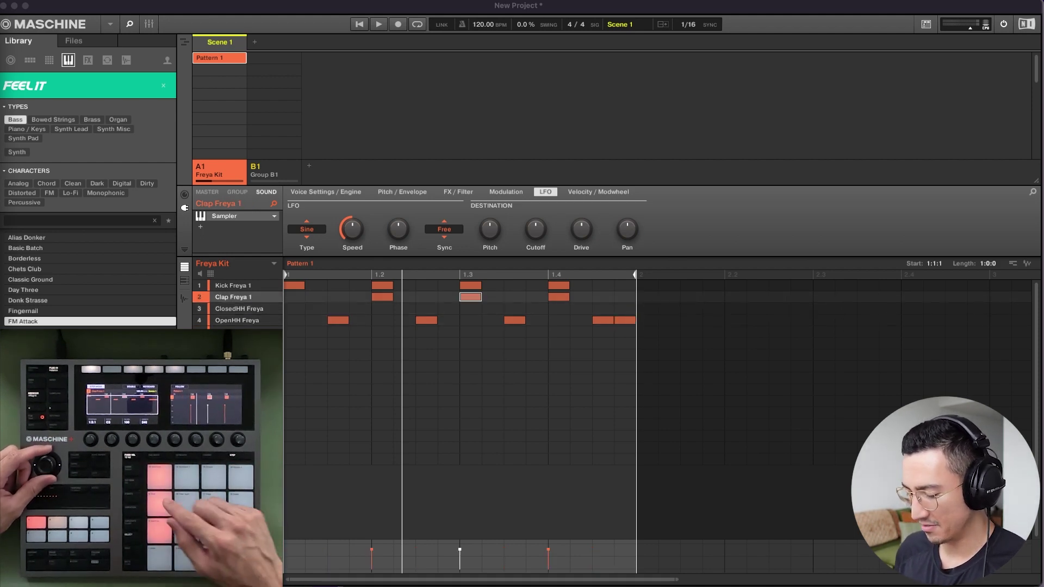
key("Down")
key("Down")
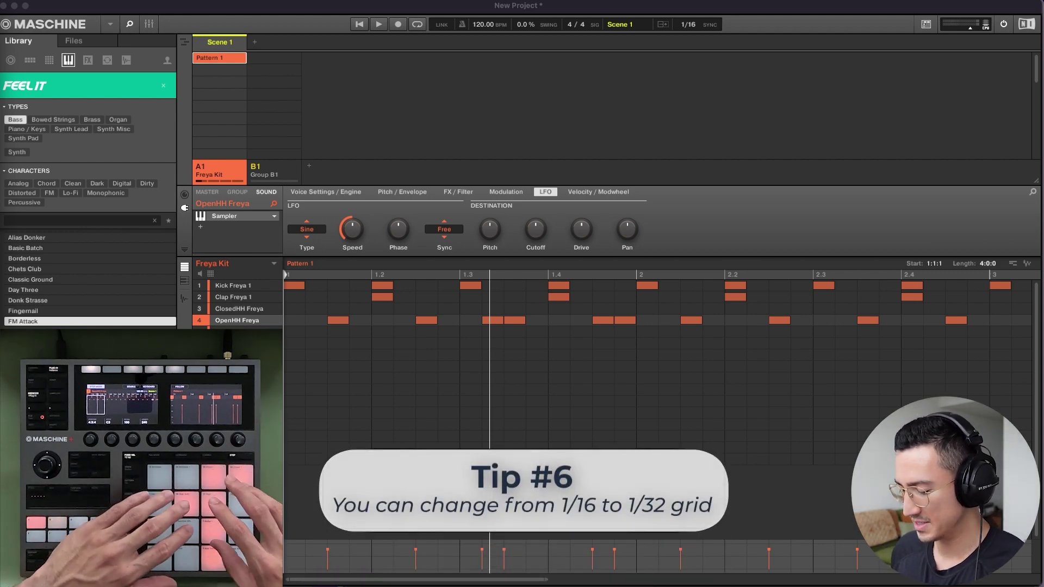
Zoom the pattern editor out so the beat from bar 1 through bar 3 is visible.
left_click_drag(430, 579, 430, 555)
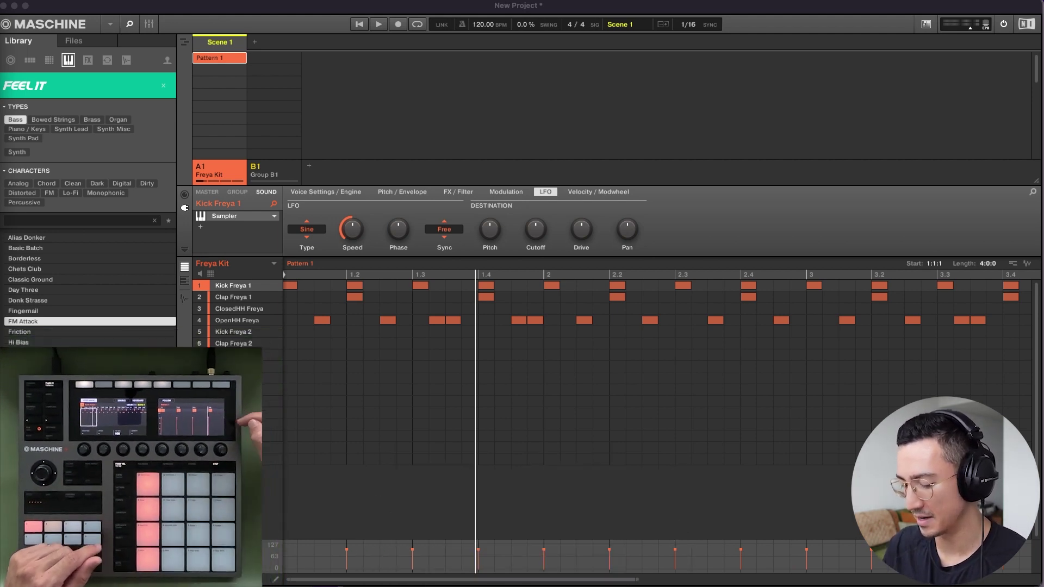
Play back the four-bar Freya Kit groove of kicks, claps and open hi-hats.
key("space")
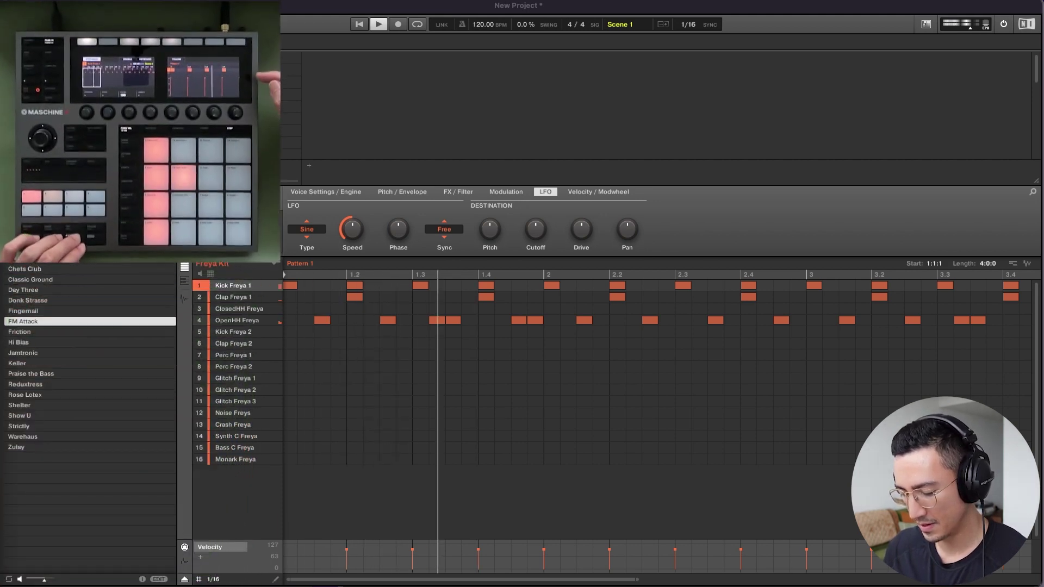